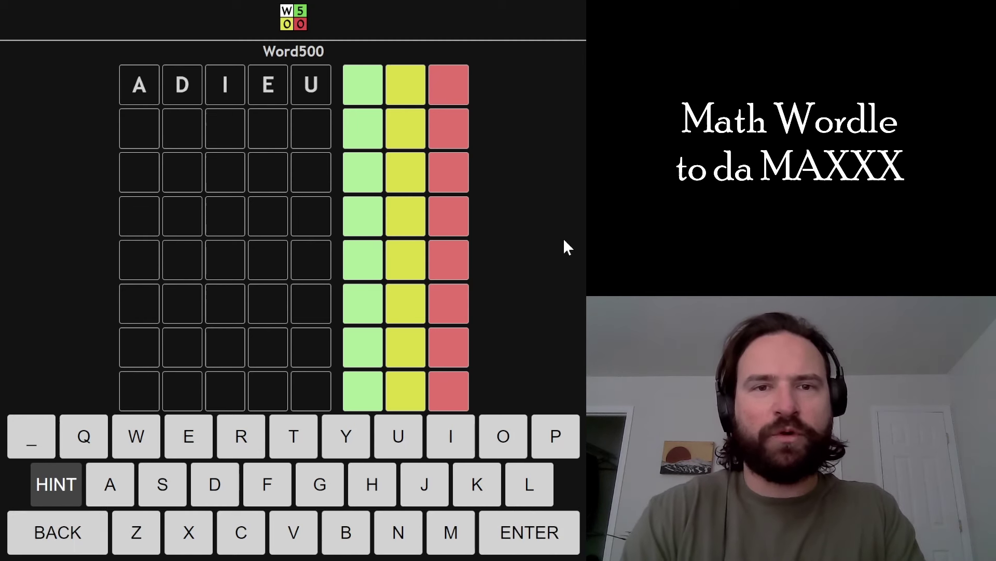
- Guess ADIEU, AUDIO and STORE in turn, with STORE scoring 0-0-5
{"action": "key", "text": "Return"}
{"action": "type", "text": "audio"}
{"action": "key", "text": "Return"}
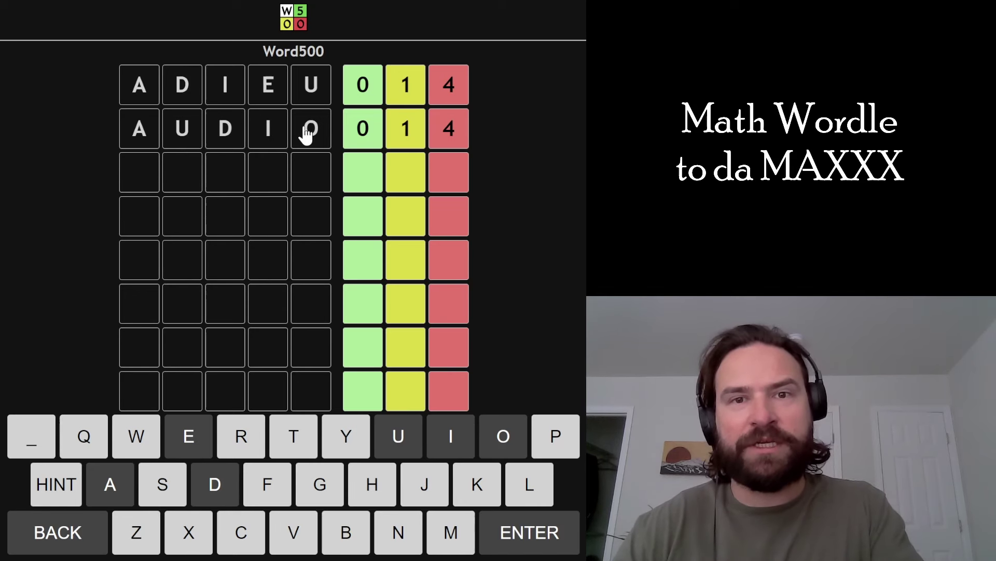
{"action": "type", "text": "store"}
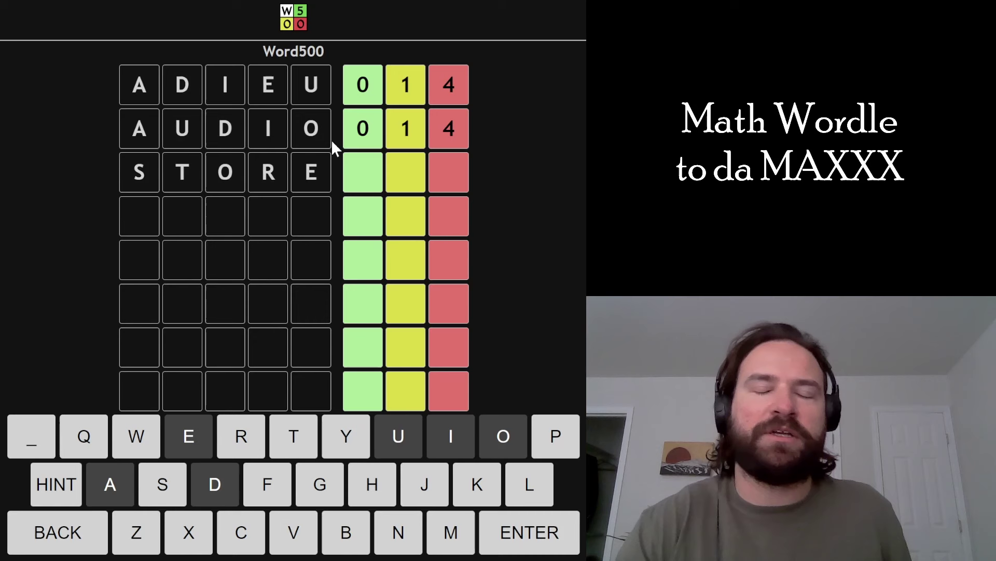
{"action": "key", "text": "Return"}
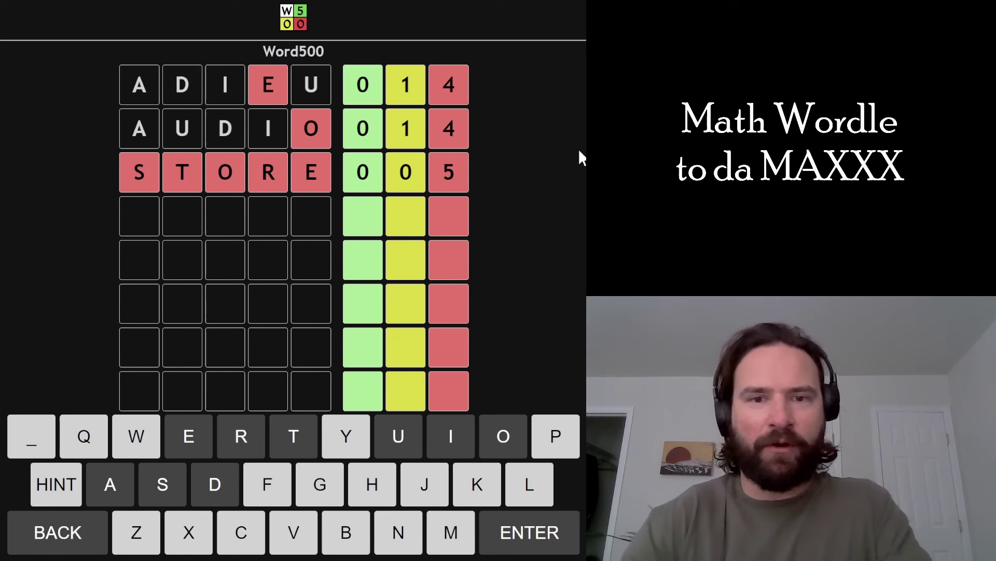
{"action": "type", "text": "PLANK"}
- Guess PLANK for a 0-1-4 score, then replace the rejected JABBY with BAGGY
{"action": "key", "text": "Return"}
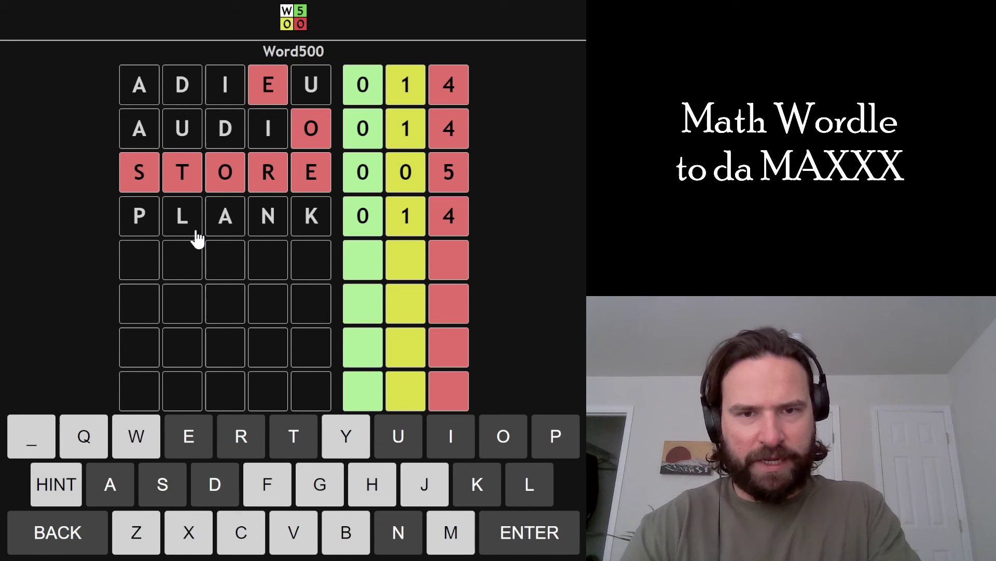
{"action": "type", "text": "jab"}
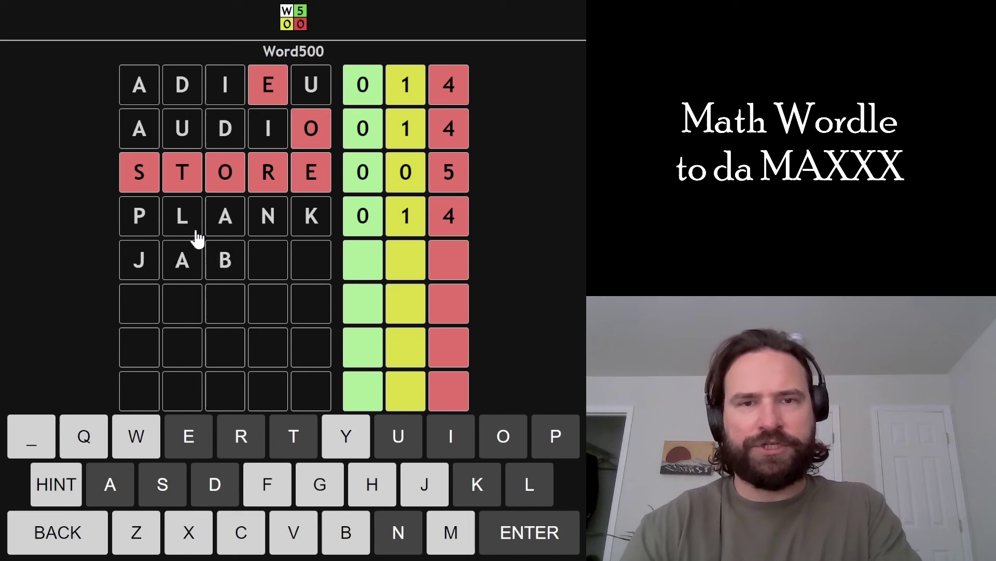
{"action": "type", "text": "by"}
{"action": "key", "text": "BackSpace"}
{"action": "key", "text": "BackSpace"}
{"action": "key", "text": "BackSpace"}
{"action": "key", "text": "BackSpace"}
{"action": "key", "text": "BackSpace"}
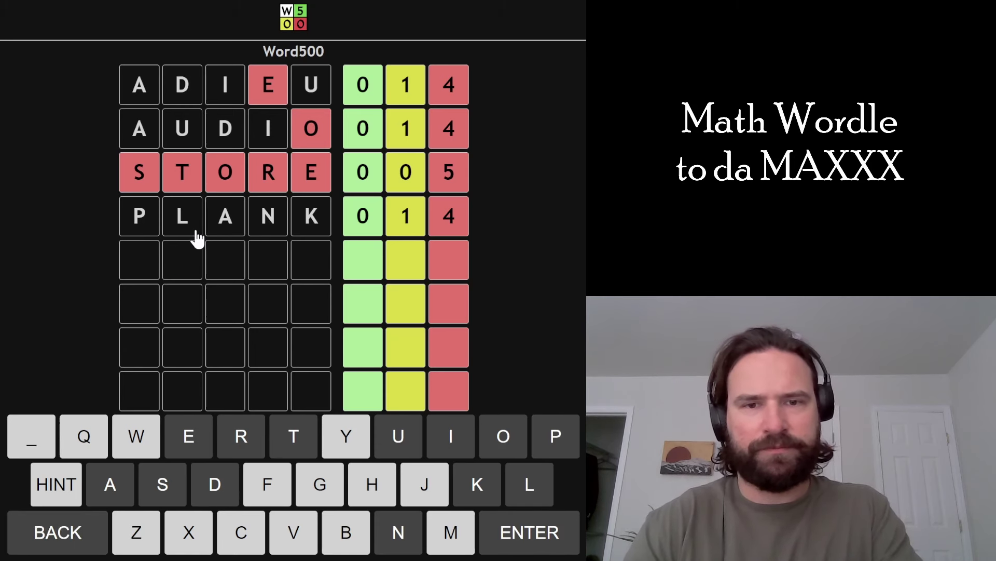
{"action": "type", "text": "baggy"}
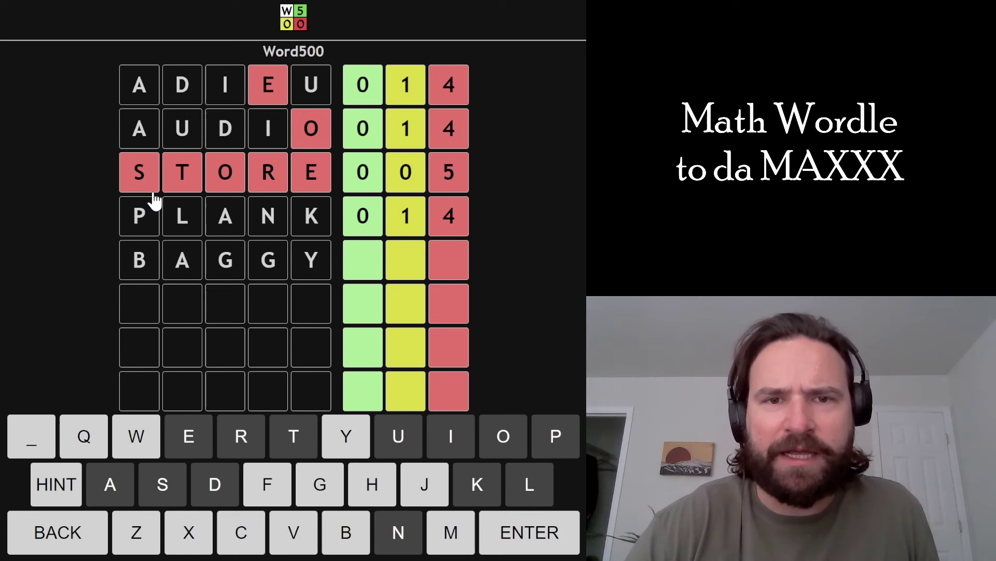
- Submit BAGGY as the fifth guess, scoring 0-0-5, and start the sixth row with CH
{"action": "key", "text": "Return"}
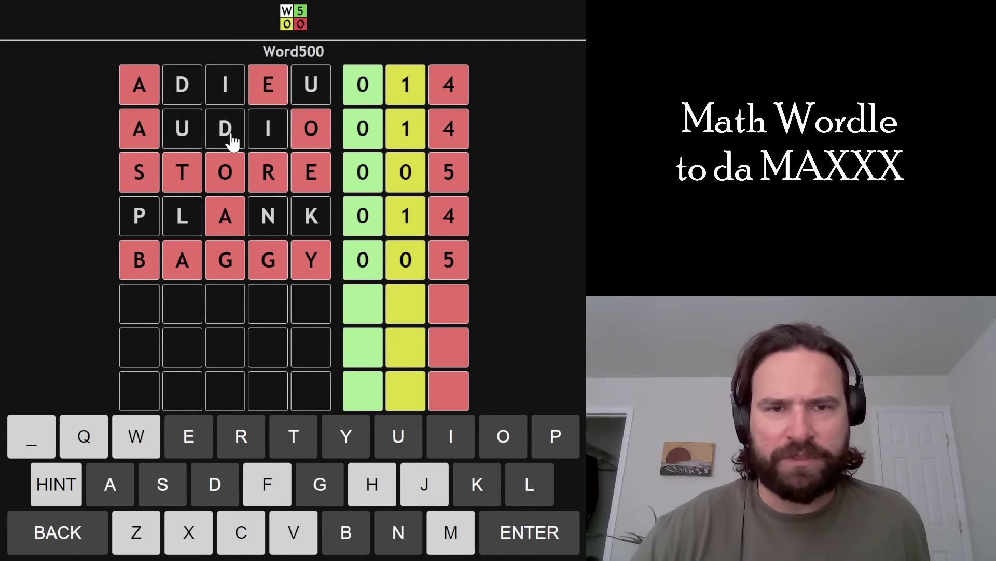
{"action": "type", "text": "ch"}
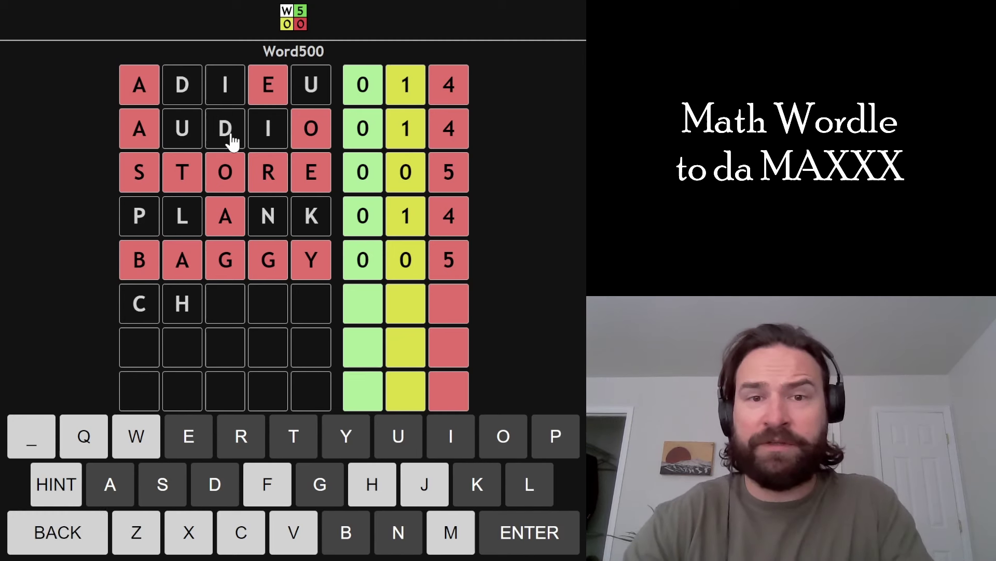
{"action": "type", "text": "ump"}
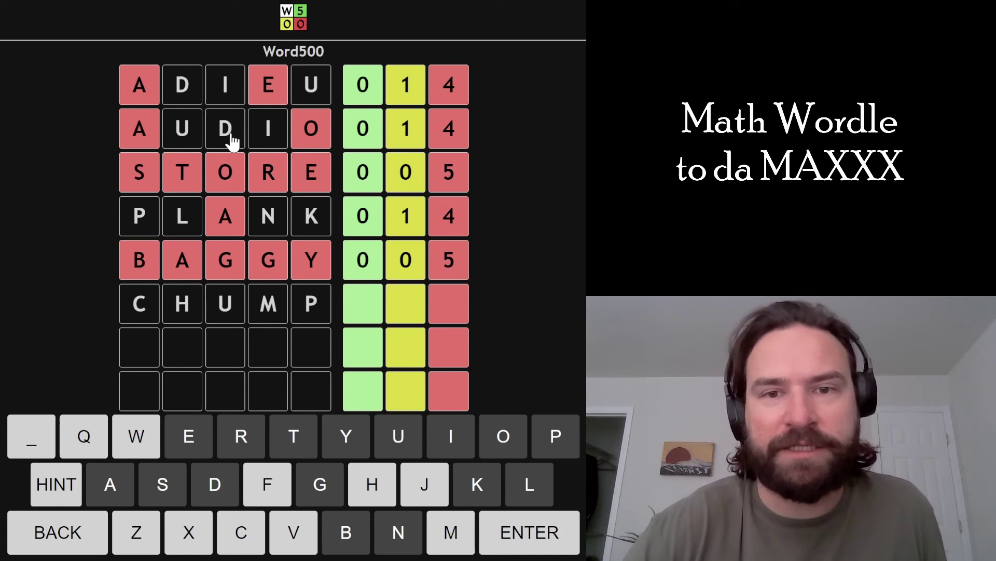
- Complete CHUMP in row six and turn AUDIO's U and PLANK's P yellow
{"action": "left_click", "coordinate": [187, 145]}
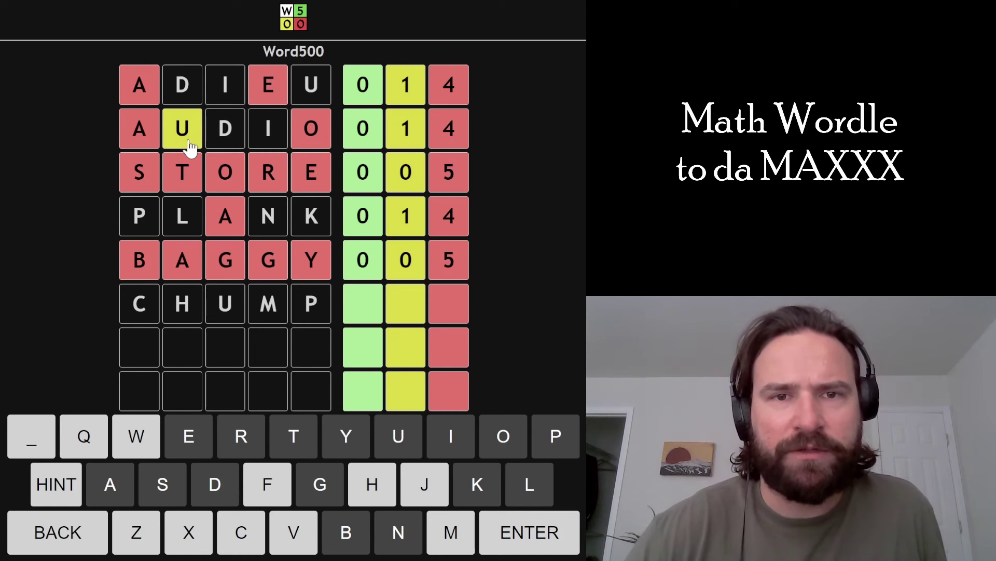
{"action": "left_click", "coordinate": [136, 216]}
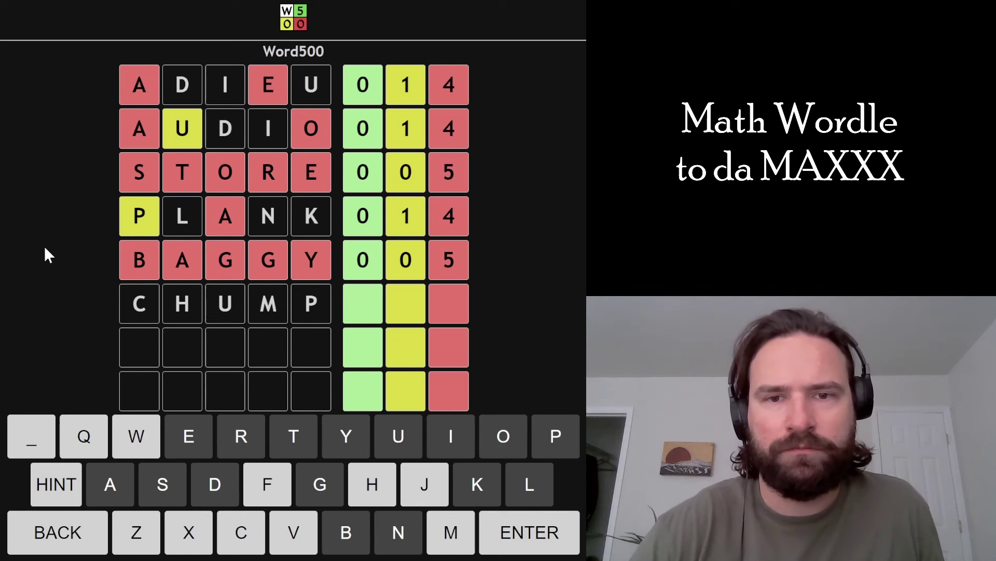
- Submit CHUMP as the sixth guess, scoring 5-0-0 and earning 'Very good!'
{"action": "key", "text": "Return"}
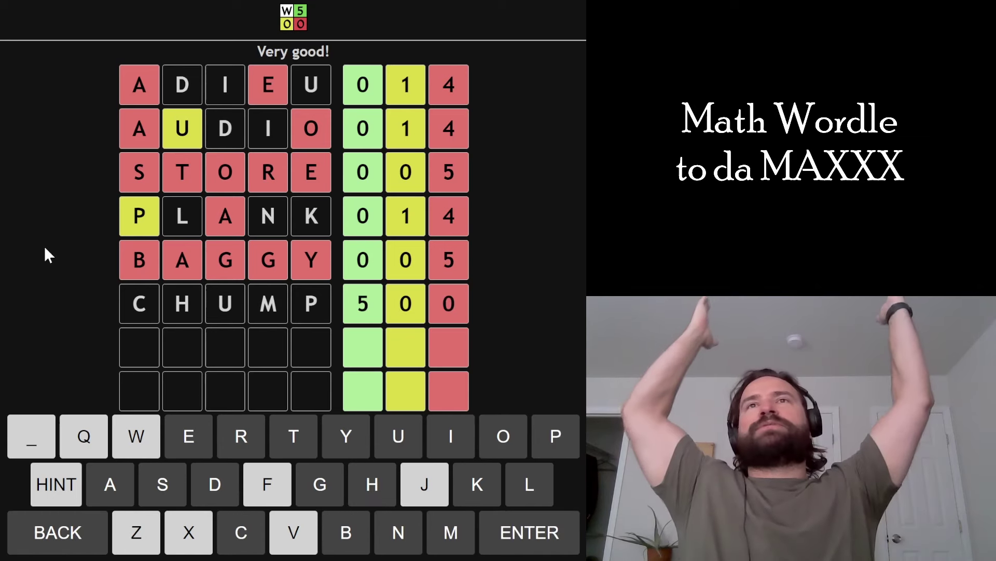